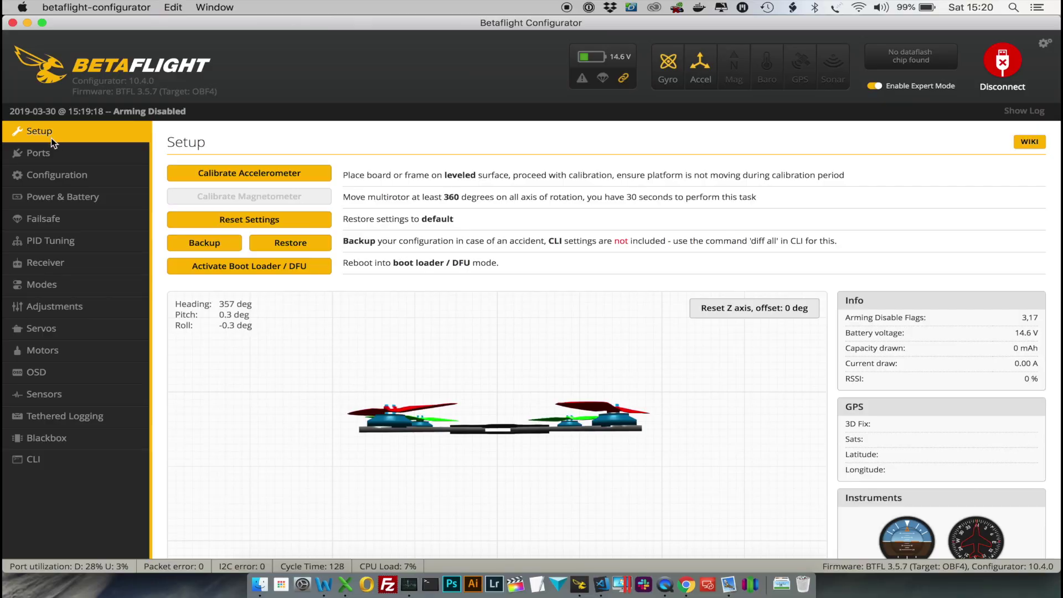
- Spin motors 1 to 4 one at a time at about 1055 to 1100, returning each to 1000, to check their positions
{"action": "left_click", "coordinate": [43, 350]}
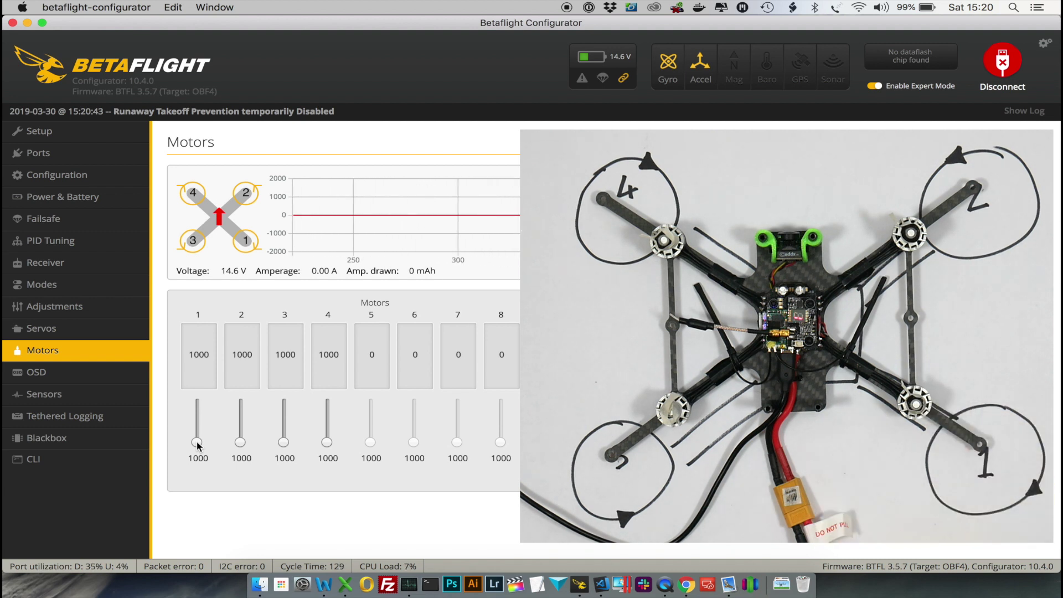
{"action": "left_click_drag", "start_coordinate": [197, 441], "coordinate": [197, 439]}
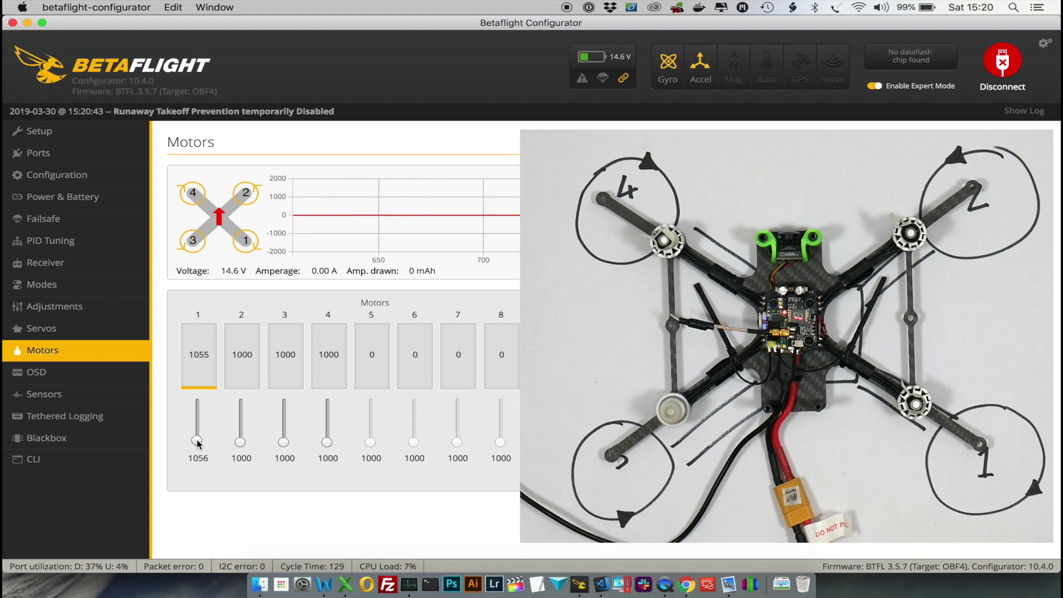
{"action": "left_click_drag", "start_coordinate": [197, 439], "coordinate": [241, 441]}
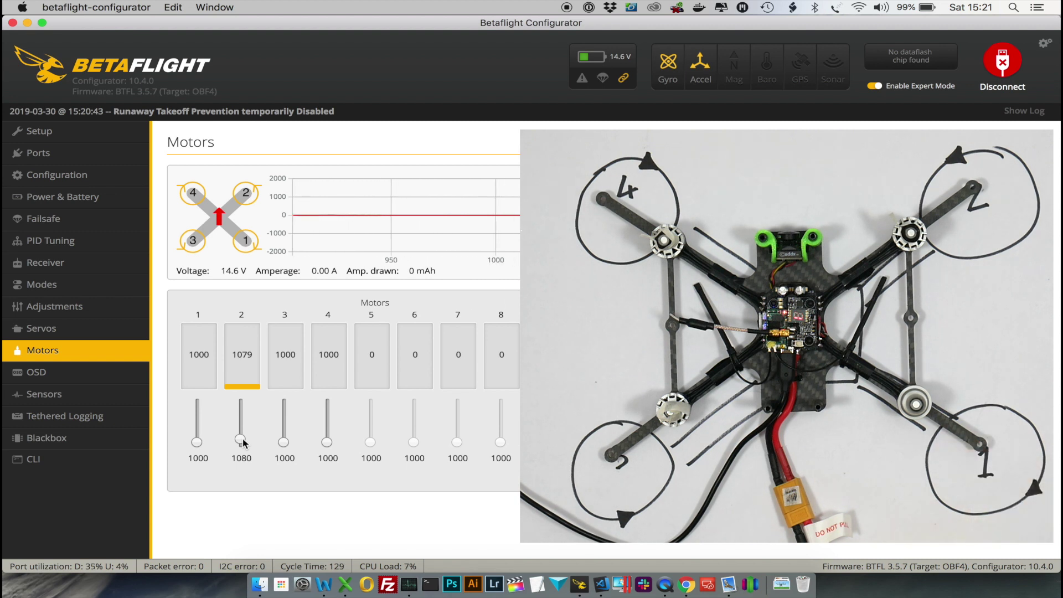
{"action": "left_click_drag", "start_coordinate": [243, 439], "coordinate": [284, 439]}
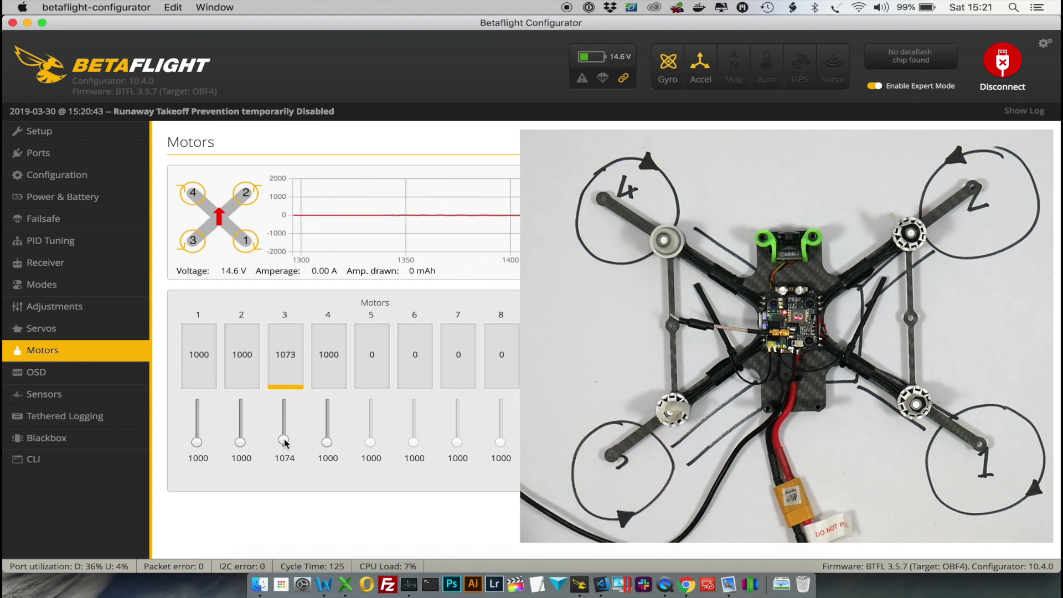
{"action": "left_click_drag", "start_coordinate": [285, 439], "coordinate": [327, 439]}
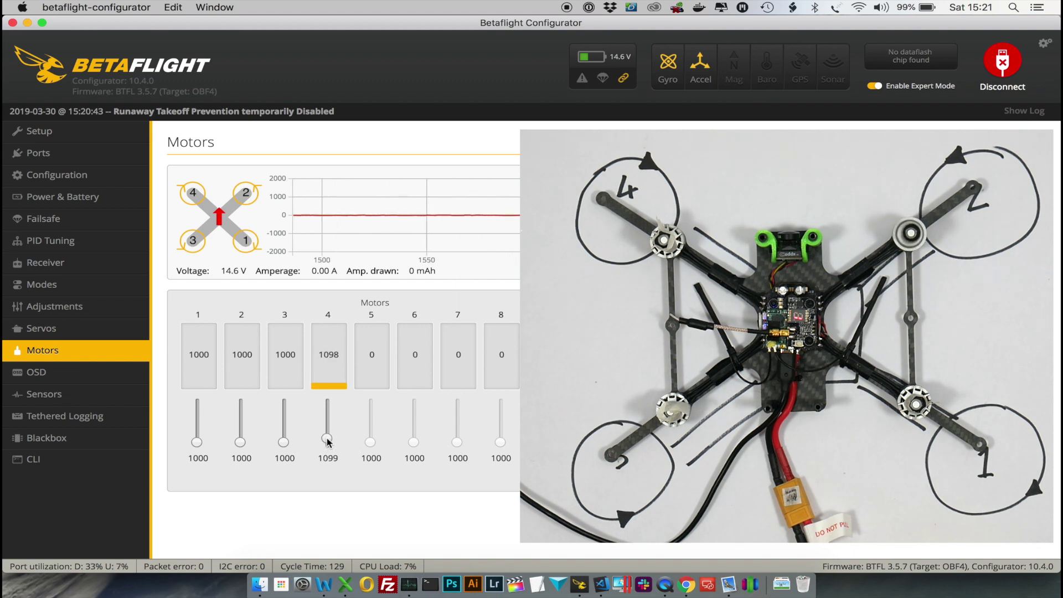
{"action": "left_click_drag", "start_coordinate": [327, 441], "coordinate": [327, 447]}
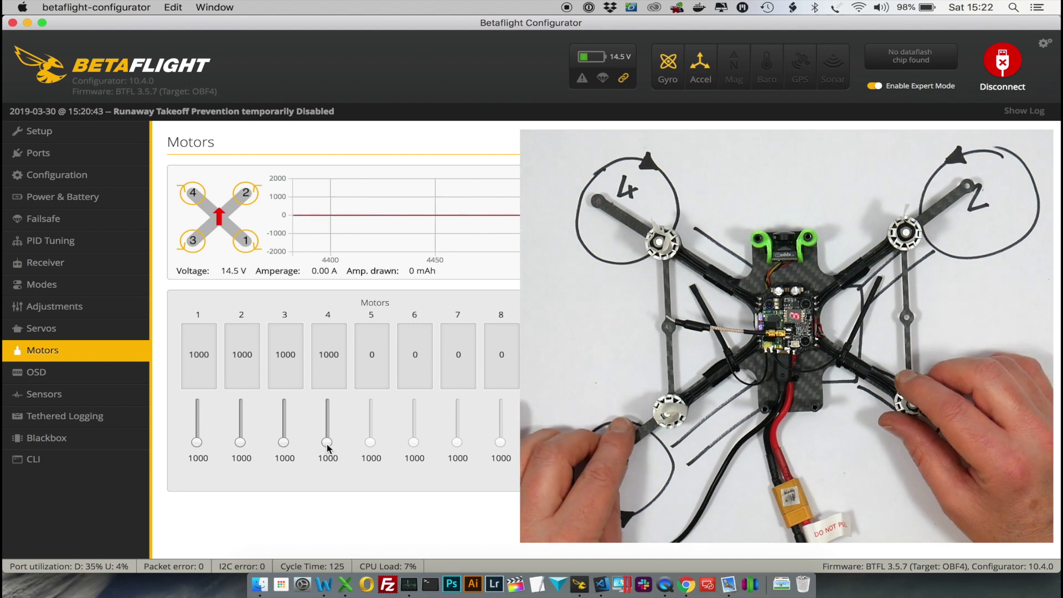
- Run "resource list" in the command line and examine which pins are assigned to motors 1 to 4
{"action": "left_click", "coordinate": [34, 460]}
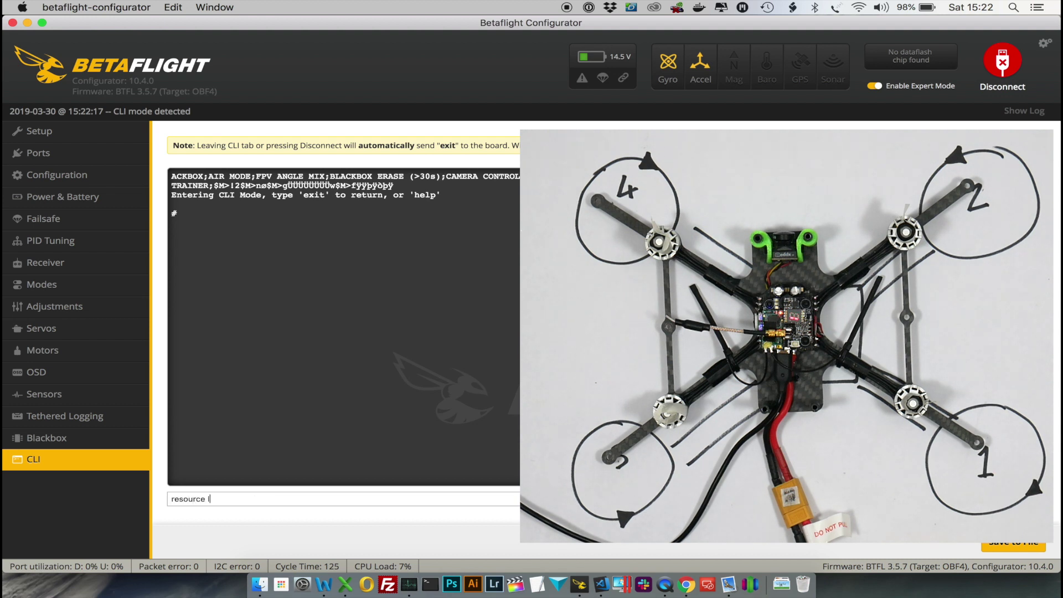
{"action": "type", "text": "resource list"}
{"action": "key", "text": "Return"}
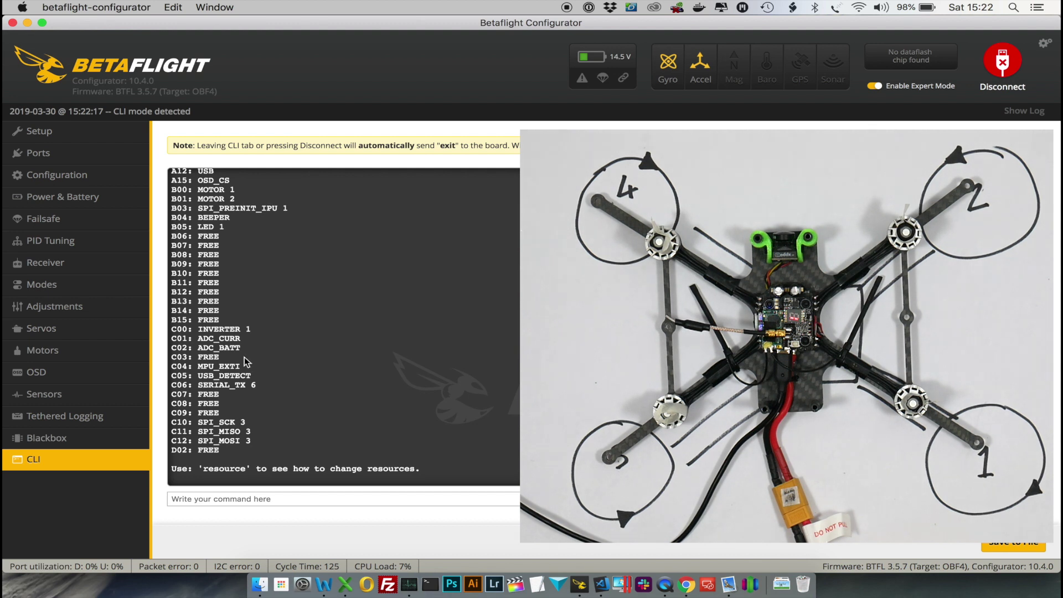
{"action": "scroll", "coordinate": [317, 298], "scroll_direction": "up", "scroll_amount": 5}
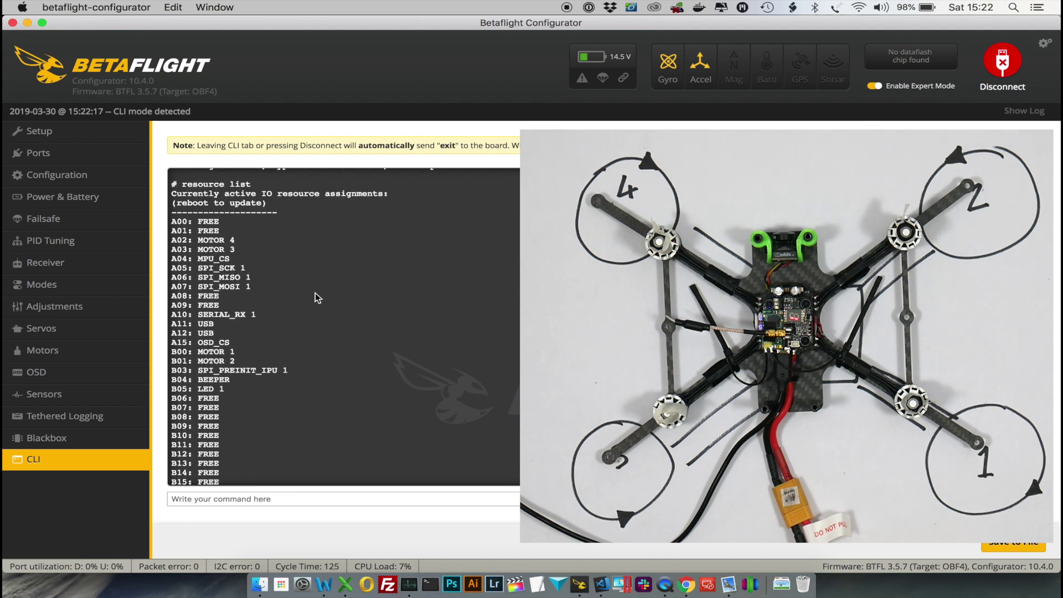
{"action": "scroll", "coordinate": [317, 298], "scroll_direction": "down", "scroll_amount": 3}
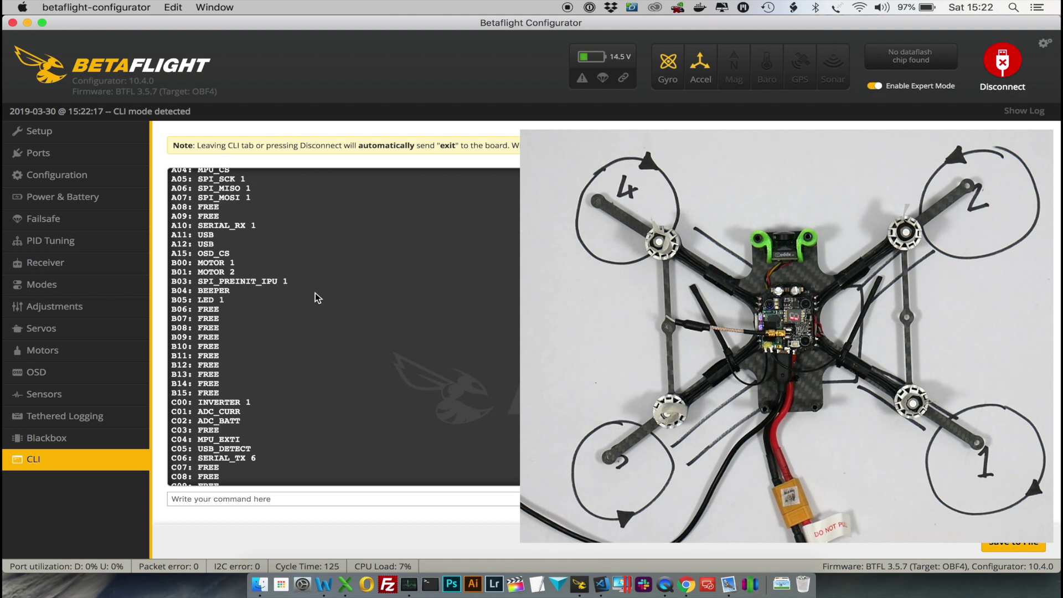
{"action": "scroll", "coordinate": [317, 298], "scroll_direction": "up", "scroll_amount": 2}
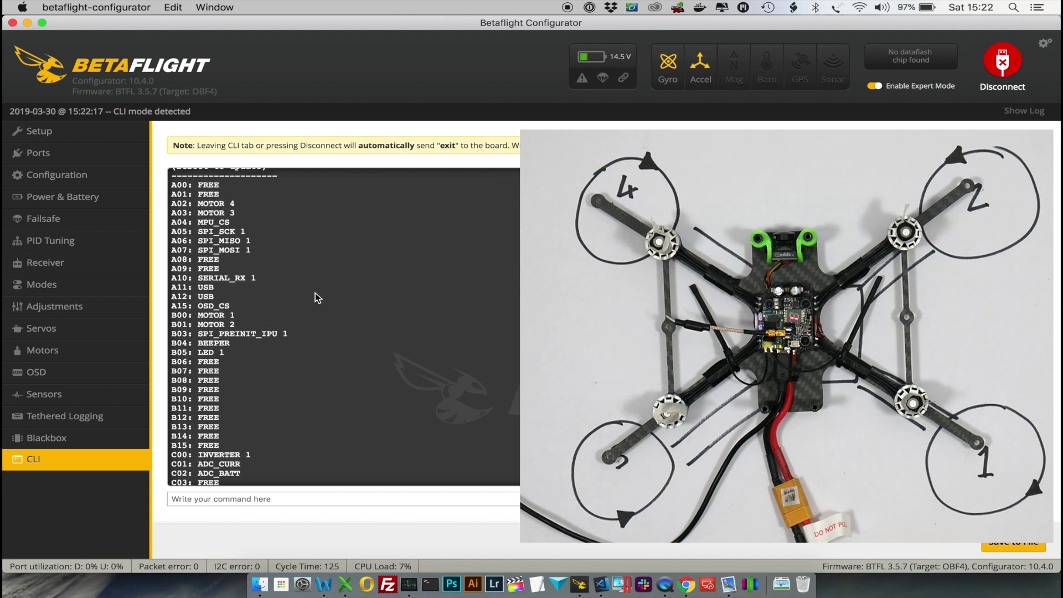
{"action": "scroll", "coordinate": [297, 250], "scroll_direction": "down", "scroll_amount": 2}
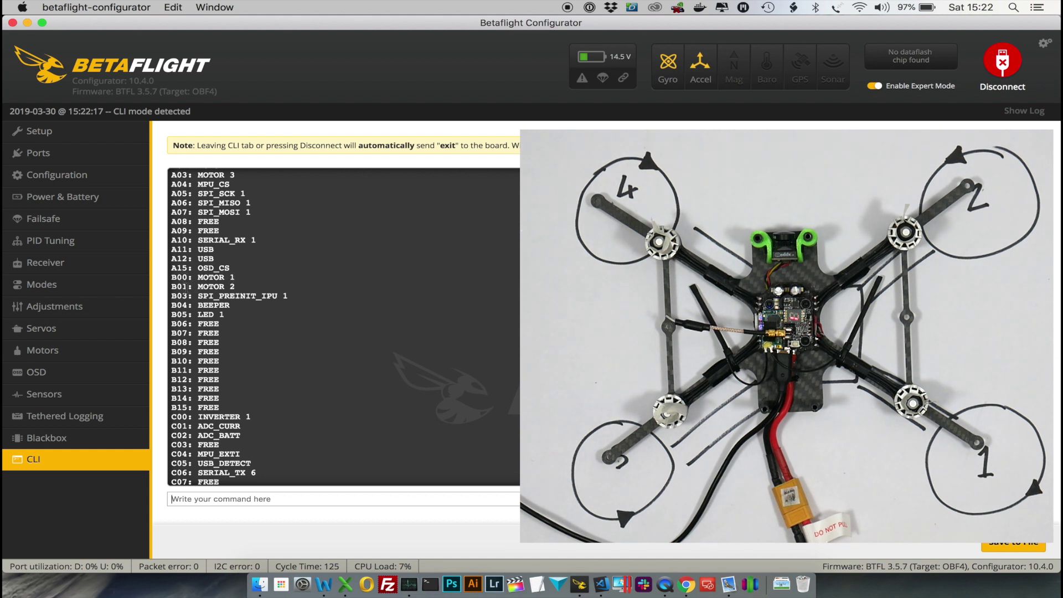
{"action": "scroll", "coordinate": [195, 287], "scroll_direction": "up", "scroll_amount": 3}
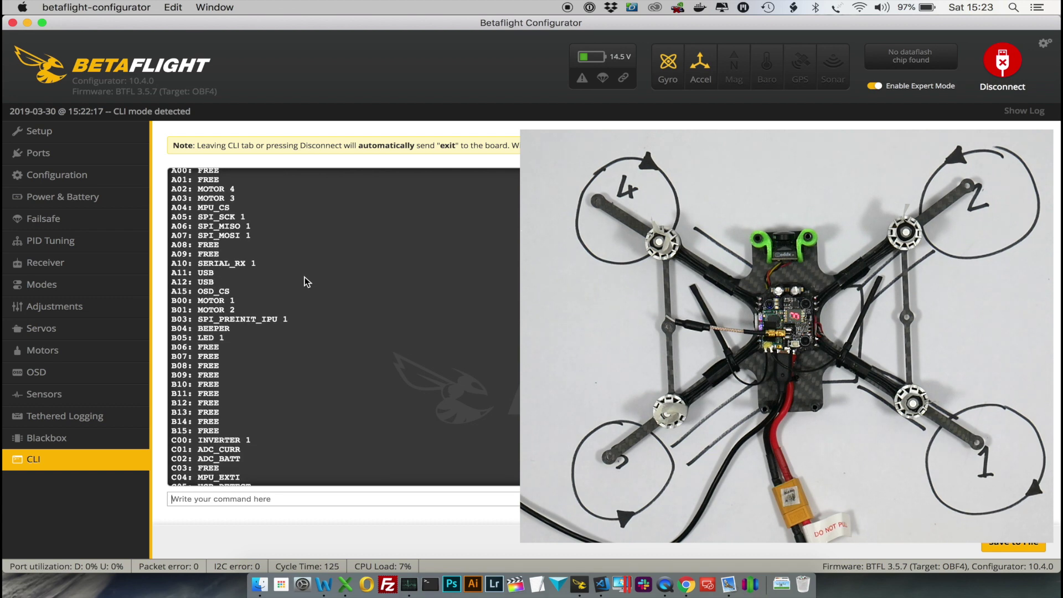
{"action": "scroll", "coordinate": [305, 277], "scroll_direction": "down", "scroll_amount": 2}
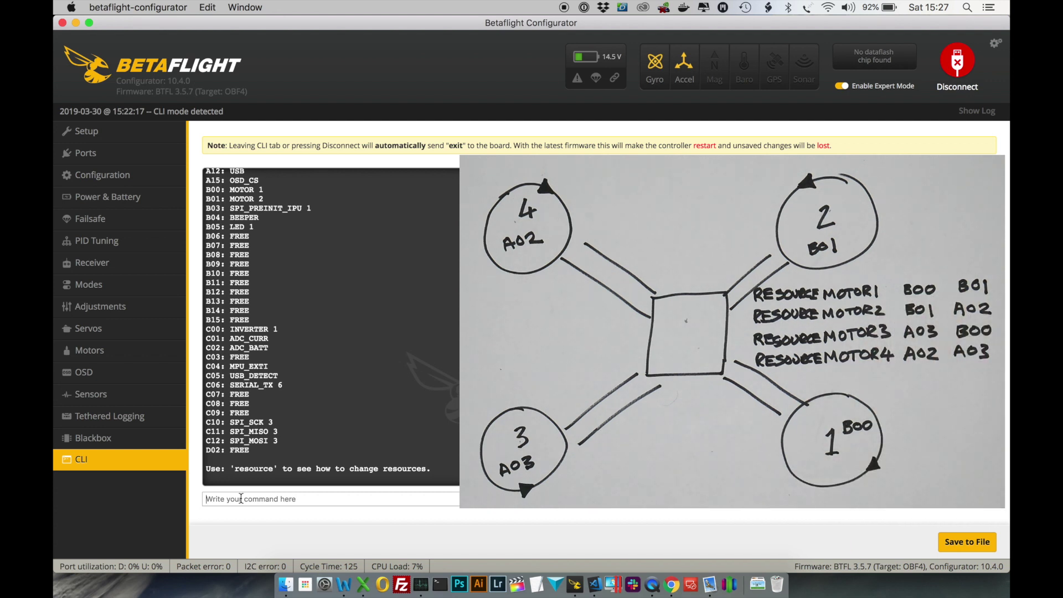
- Reassign motor 1 to pin B01 and motor 2 to pin A02 with the resource motor command
{"action": "type", "text": "resource motr"}
{"action": "key", "text": "Return"}
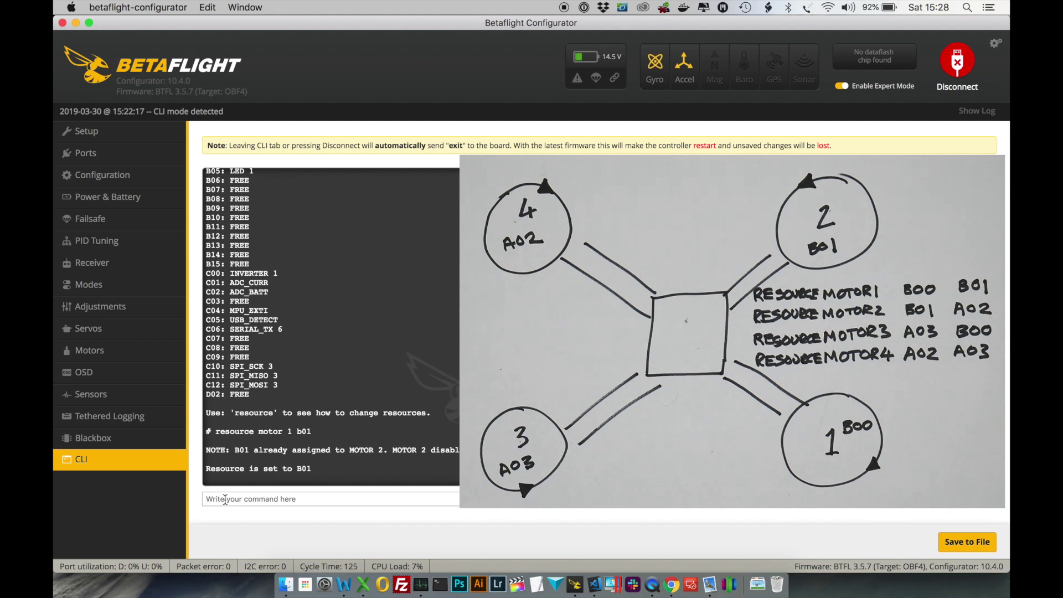
{"action": "key", "text": "Up"}
{"action": "key", "text": "BackSpace"}
{"action": "type", "text": "2"}
{"action": "type", "text": "a02"}
{"action": "key", "text": "Return"}
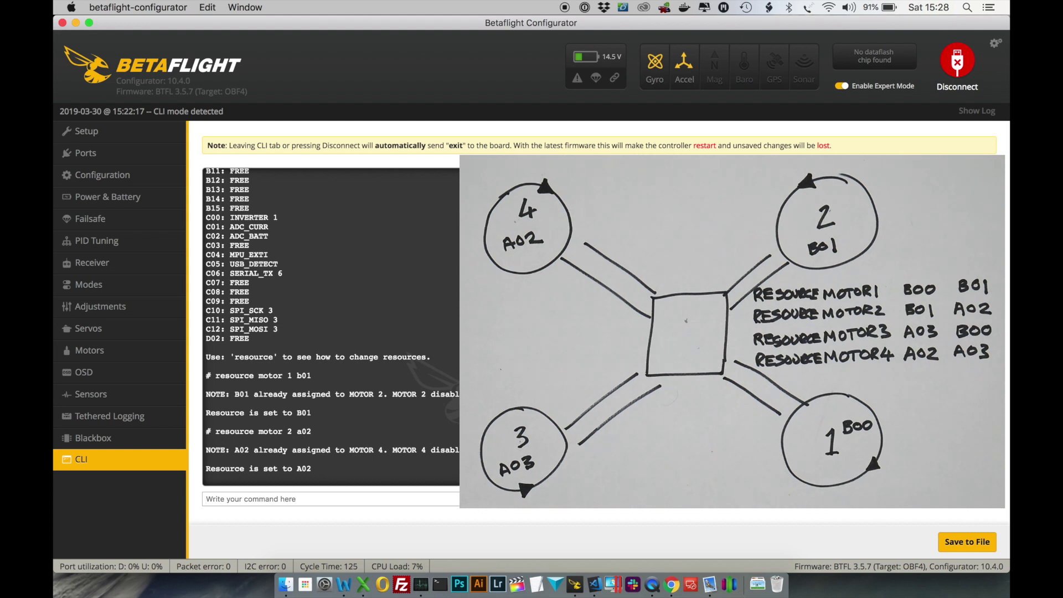
- Reassign motor 3 to pin B00 and motor 4 to pin A03 with the resource motor command
{"action": "key", "text": "Up"}
{"action": "left_click", "coordinate": [271, 499]}
{"action": "key", "text": "Return"}
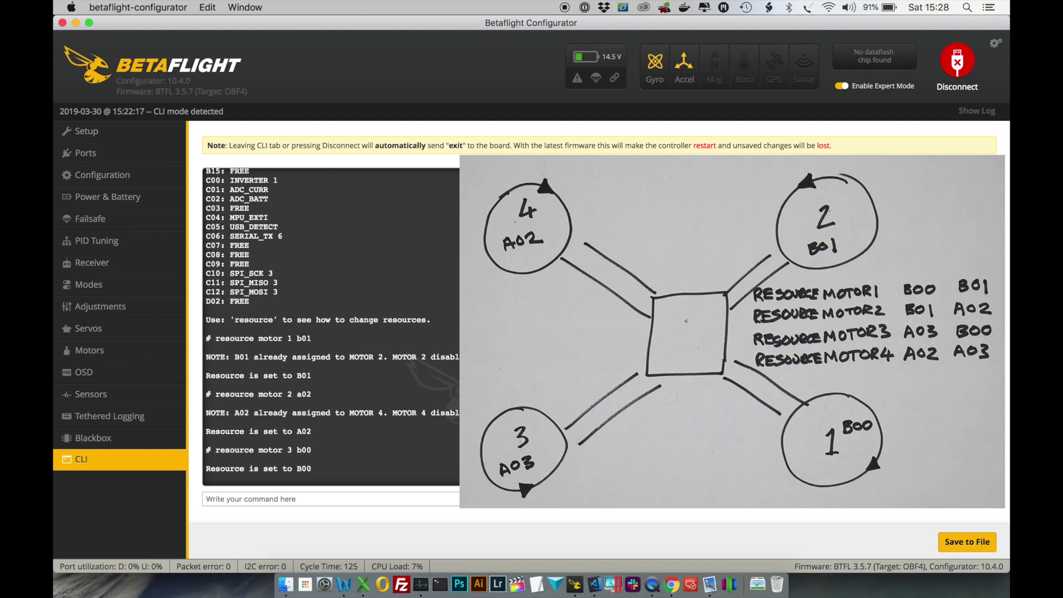
{"action": "key", "text": "Up"}
{"action": "key", "text": "Left"}
{"action": "key", "text": "Left"}
{"action": "key", "text": "Left"}
{"action": "key", "text": "Return"}
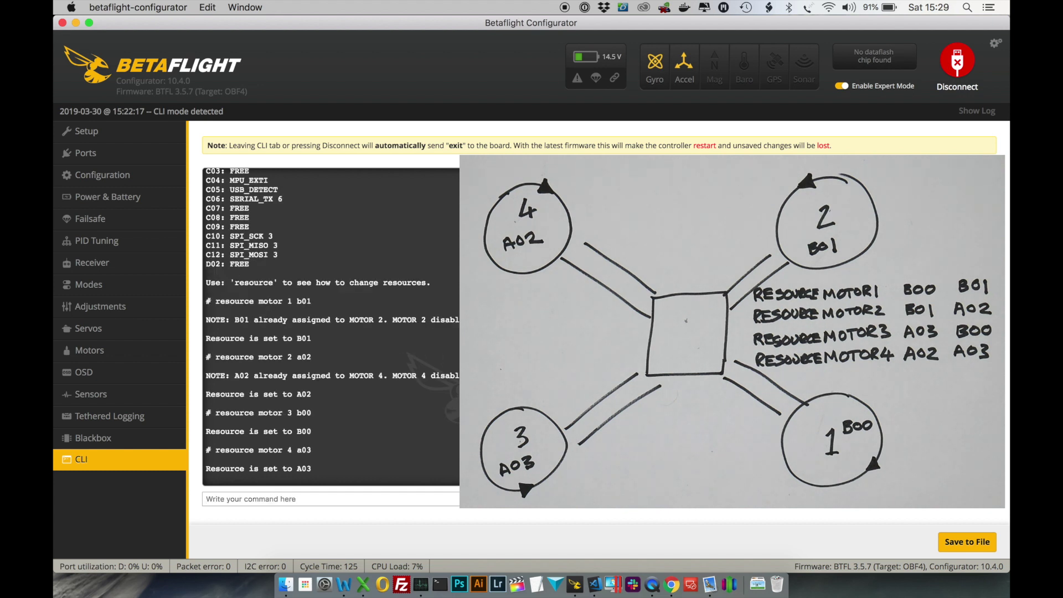
- Save the motor resource changes with the save command and reconnect to the flight controller
{"action": "type", "text": "save"}
{"action": "key", "text": "Return"}
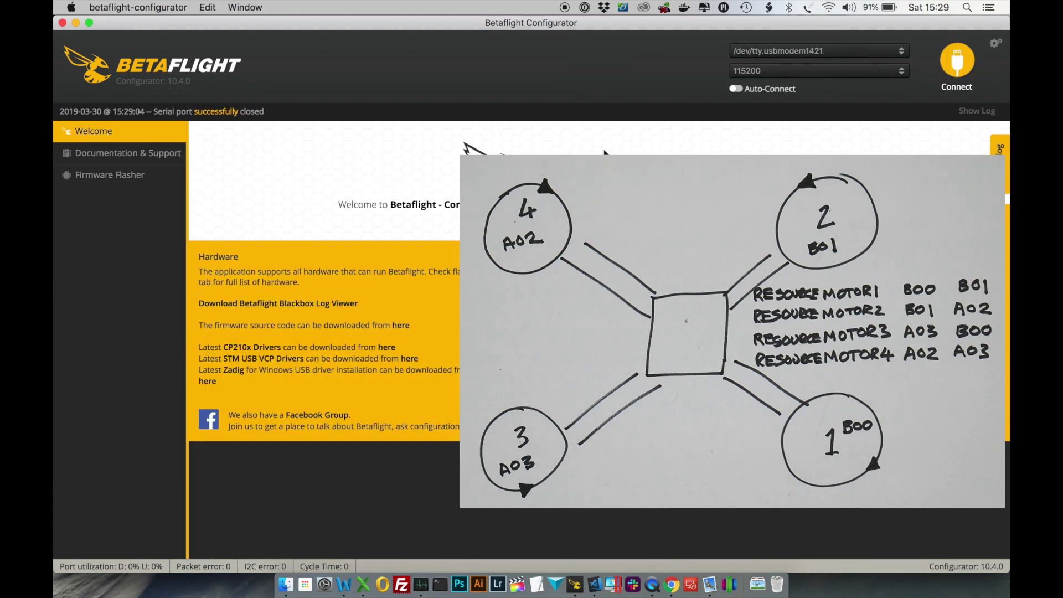
{"action": "left_click", "coordinate": [959, 62]}
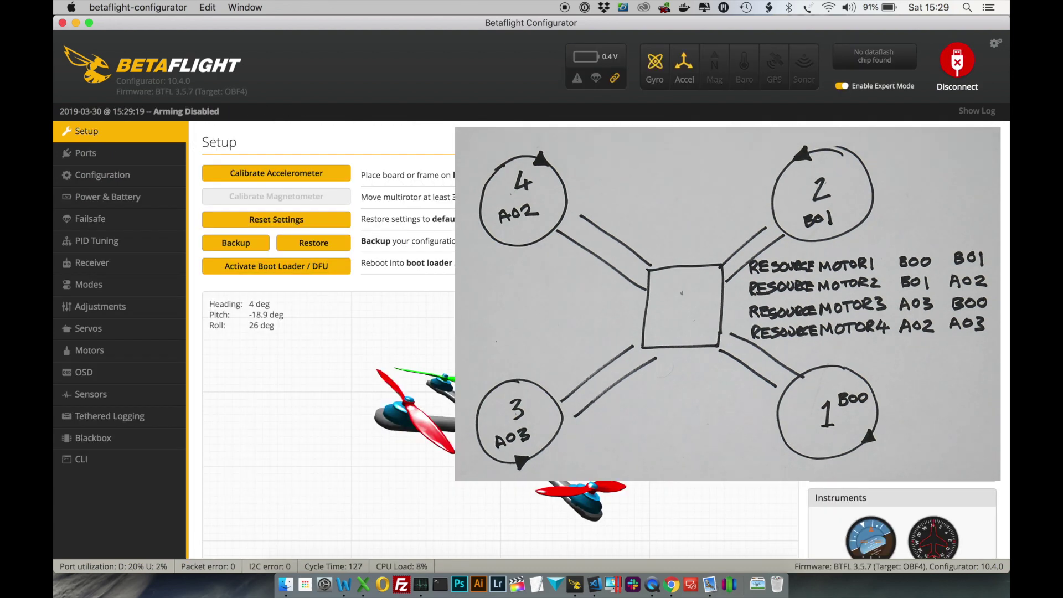
- Run "resource list" again in the command line and check the pins assigned to the four motors
{"action": "left_click", "coordinate": [92, 462]}
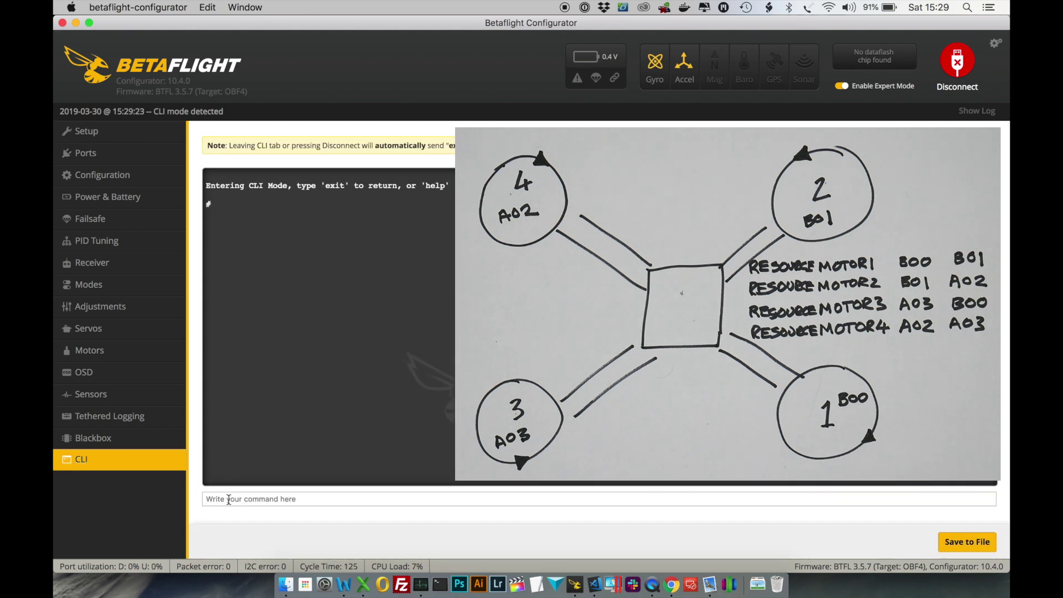
{"action": "type", "text": "resource list"}
{"action": "key", "text": "Return"}
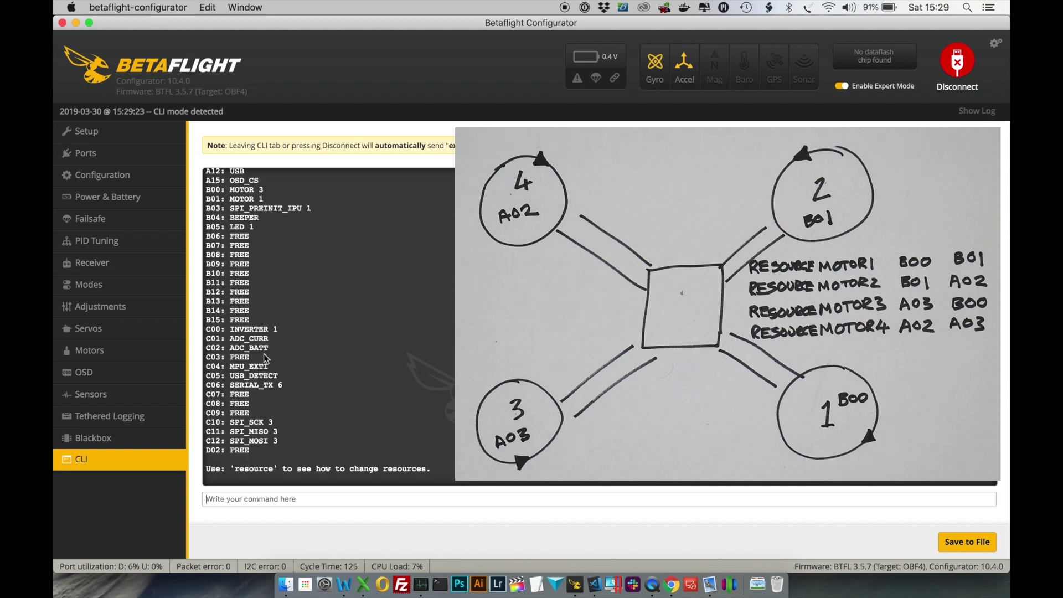
{"action": "scroll", "coordinate": [283, 226], "scroll_direction": "up", "scroll_amount": 5}
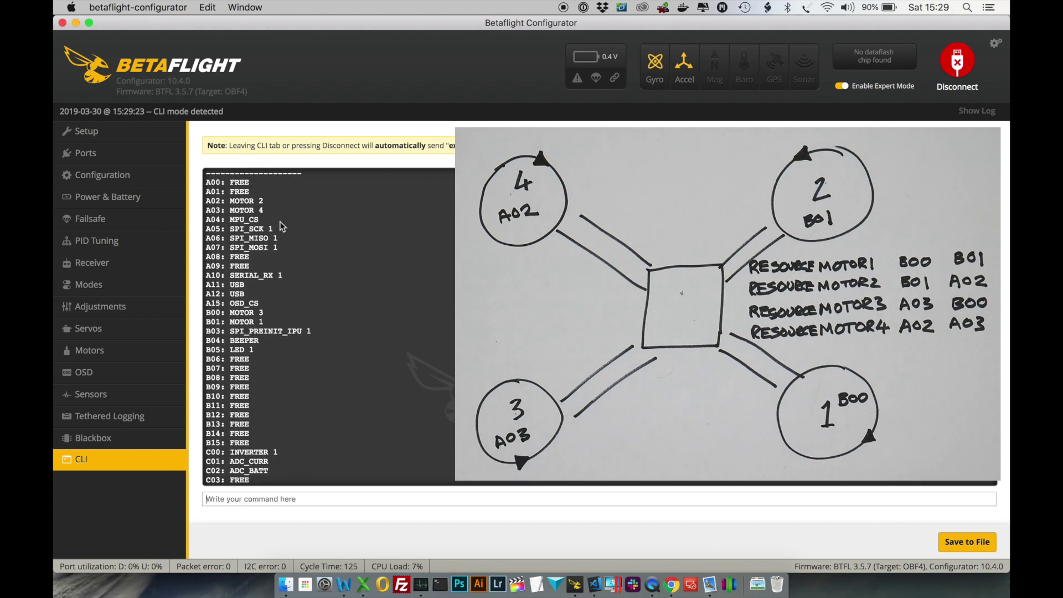
{"action": "scroll", "coordinate": [281, 224], "scroll_direction": "down", "scroll_amount": 3}
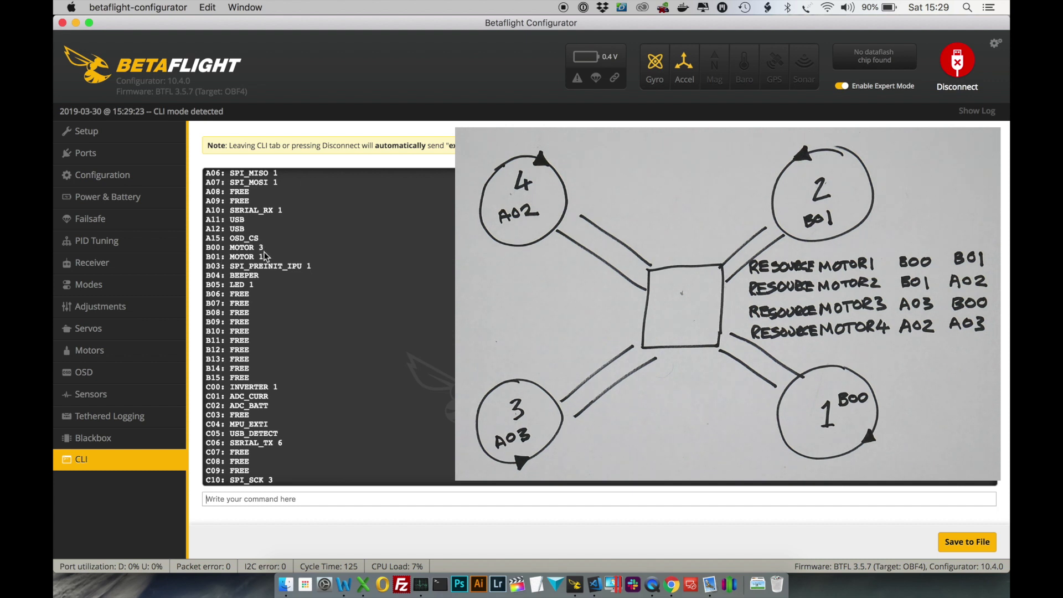
{"action": "scroll", "coordinate": [276, 256], "scroll_direction": "up", "scroll_amount": 3}
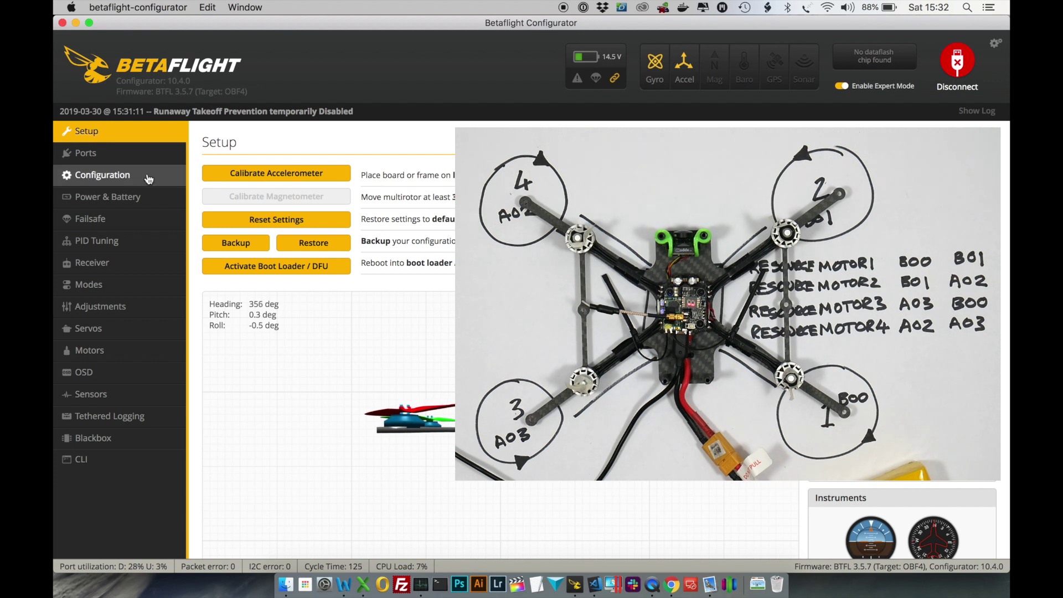
- Enable motor test mode and spin motors 1 to 4 one at a time at low throttle, returning each to 1000
{"action": "left_click", "coordinate": [98, 359]}
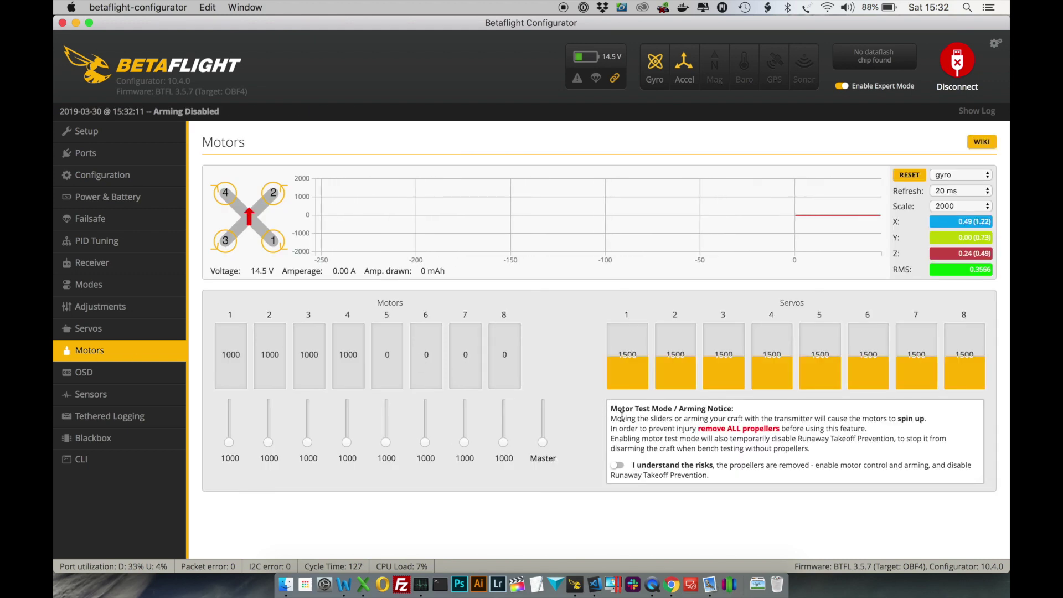
{"action": "left_click", "coordinate": [621, 465]}
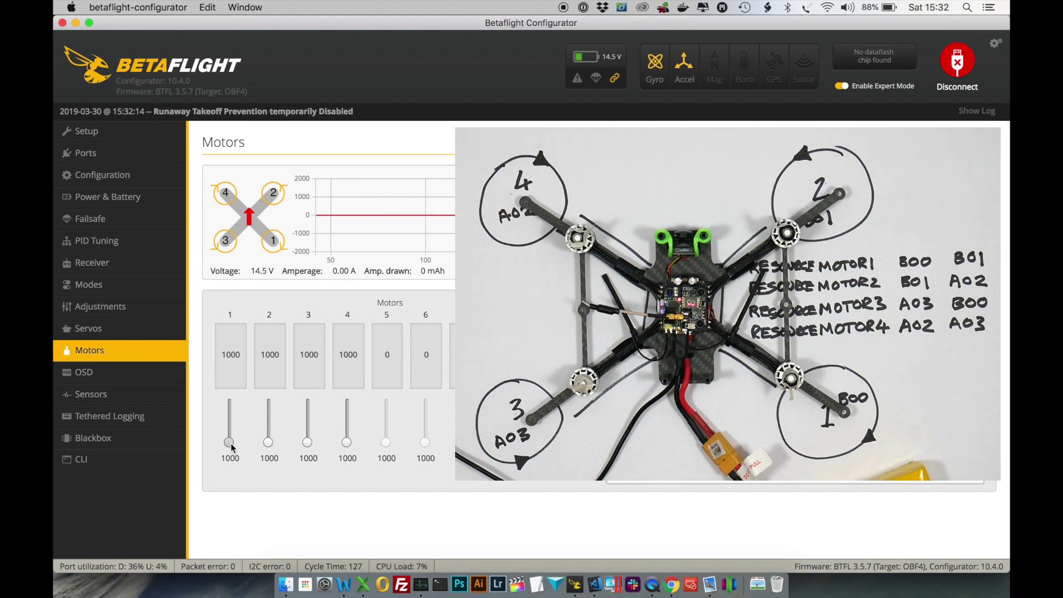
{"action": "left_click_drag", "start_coordinate": [230, 443], "coordinate": [231, 439]}
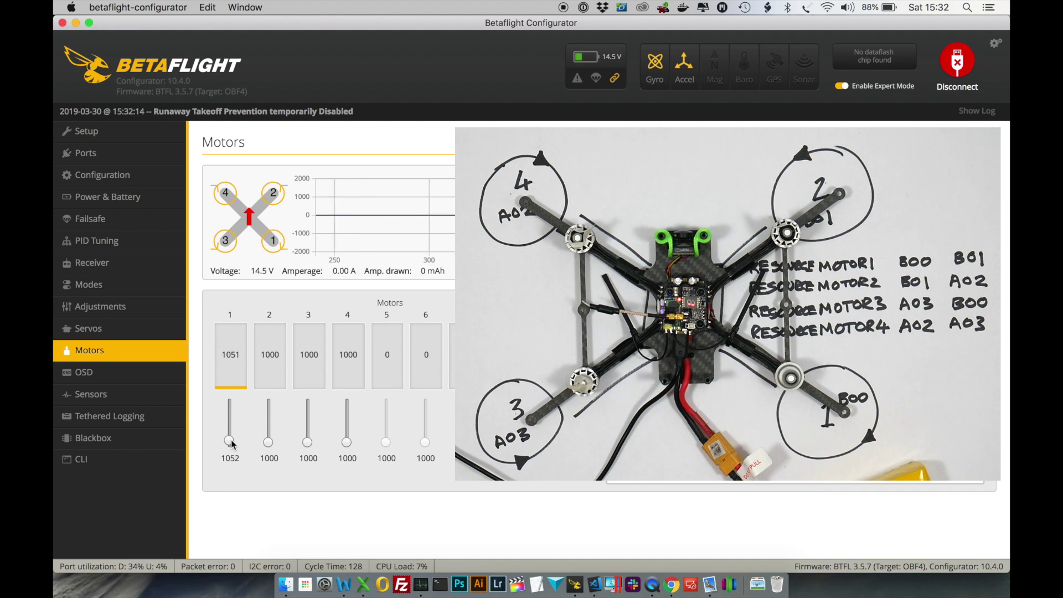
{"action": "left_click_drag", "start_coordinate": [231, 440], "coordinate": [269, 442]}
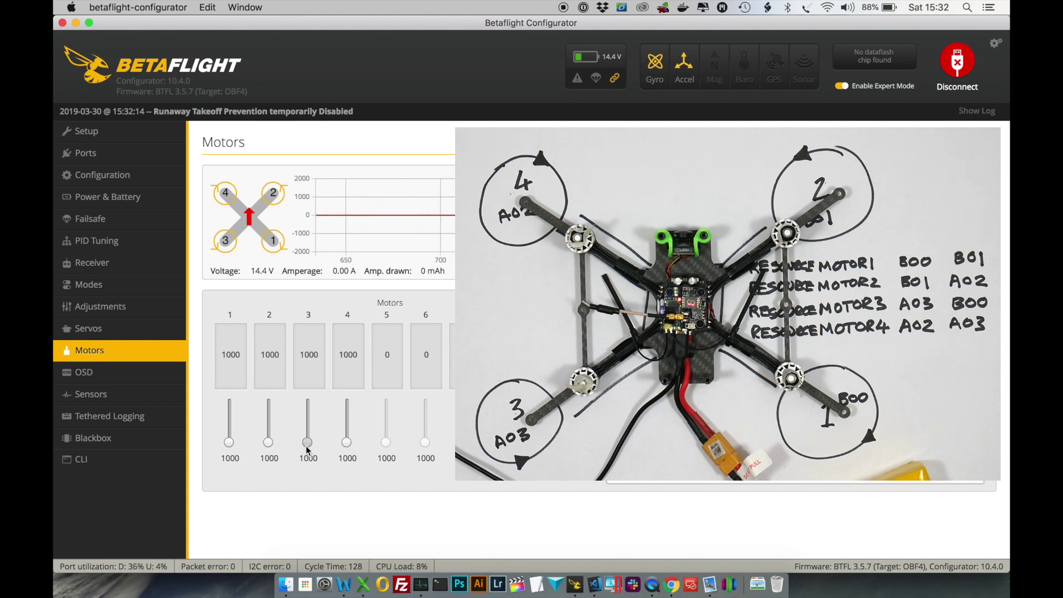
{"action": "left_click_drag", "start_coordinate": [307, 445], "coordinate": [307, 440]}
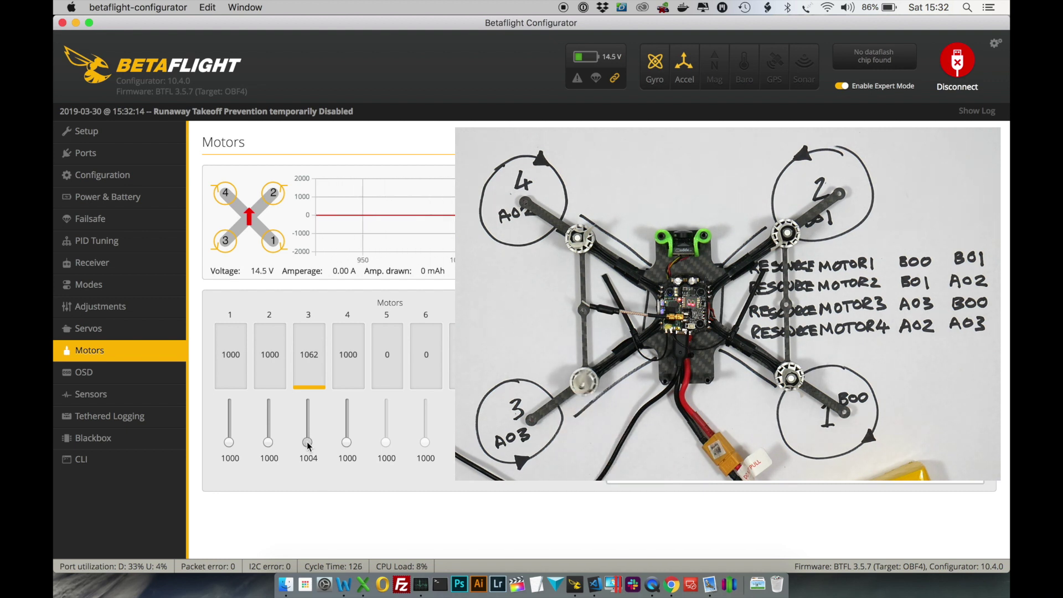
{"action": "left_click_drag", "start_coordinate": [307, 441], "coordinate": [308, 445]}
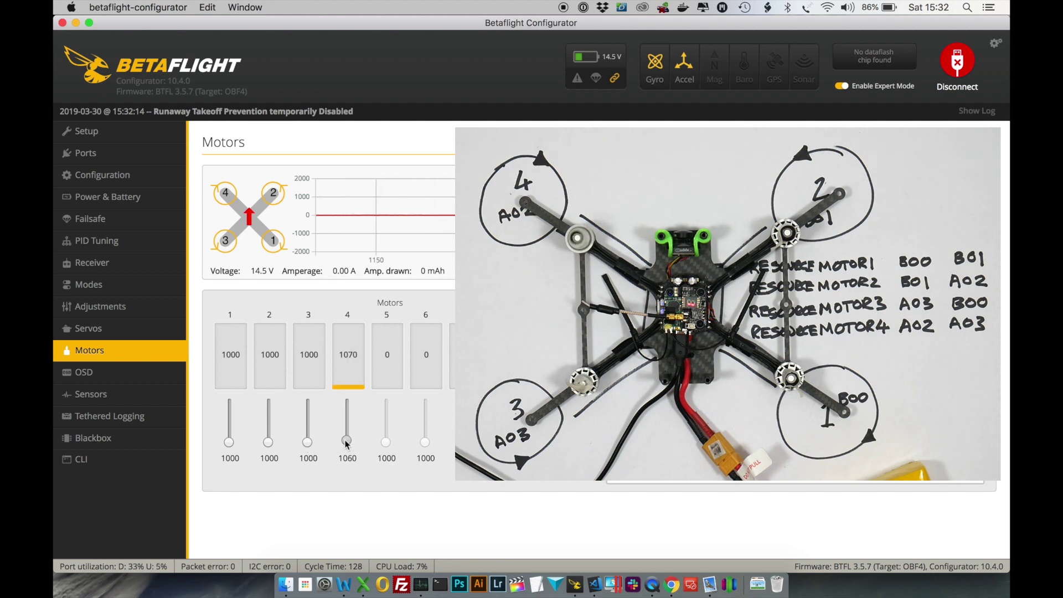
{"action": "left_click_drag", "start_coordinate": [347, 443], "coordinate": [347, 445]}
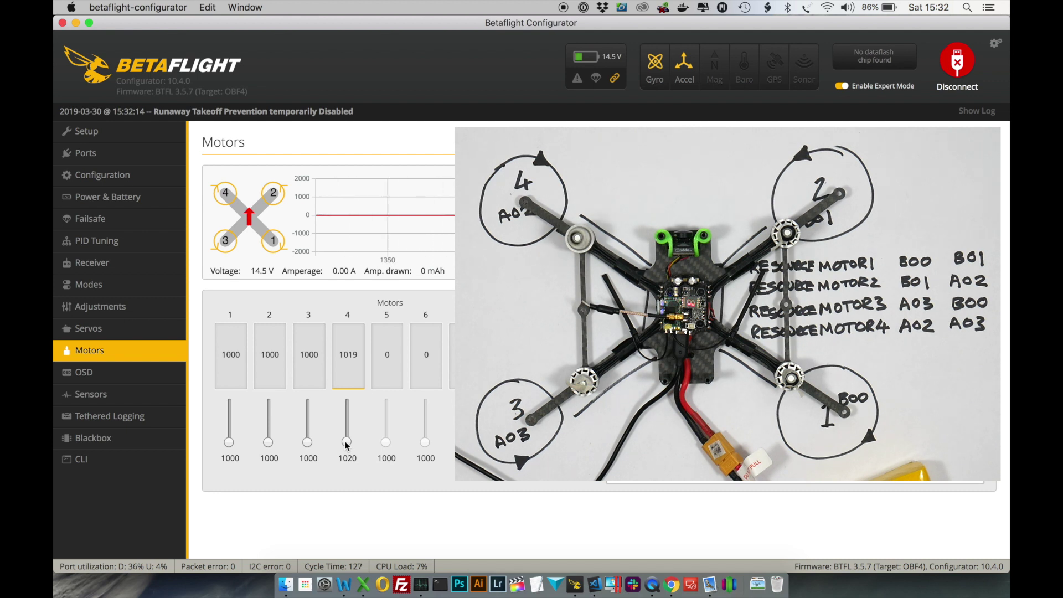
{"action": "left_click_drag", "start_coordinate": [346, 445], "coordinate": [347, 452]}
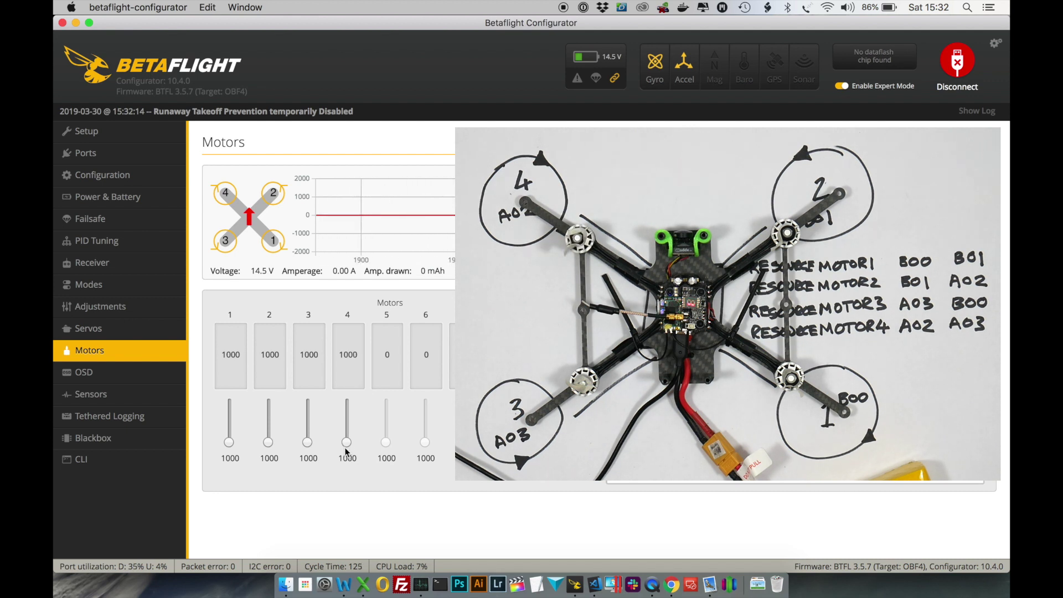